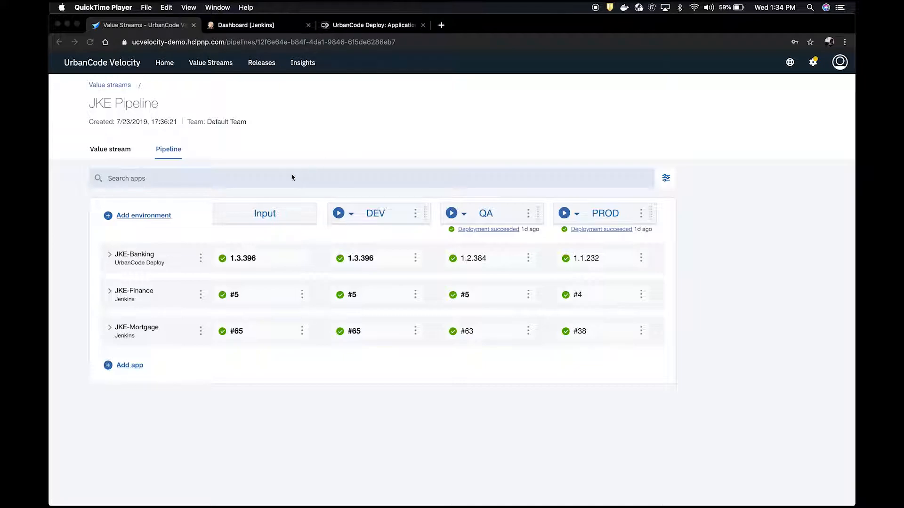
Step: Expand the JKE-Banking, JKE-Finance and JKE-Mortgage apps in the pipeline to view their environment details
click(115, 257)
click(109, 255)
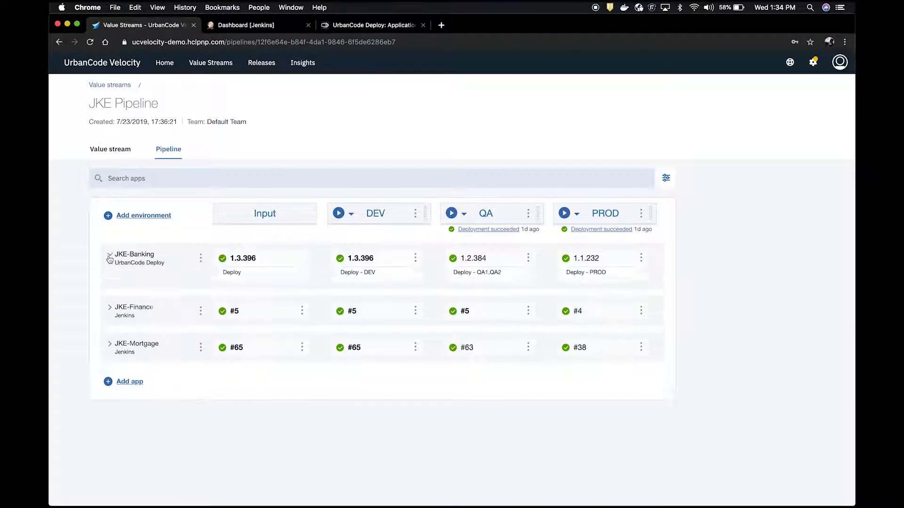
click(109, 311)
click(110, 386)
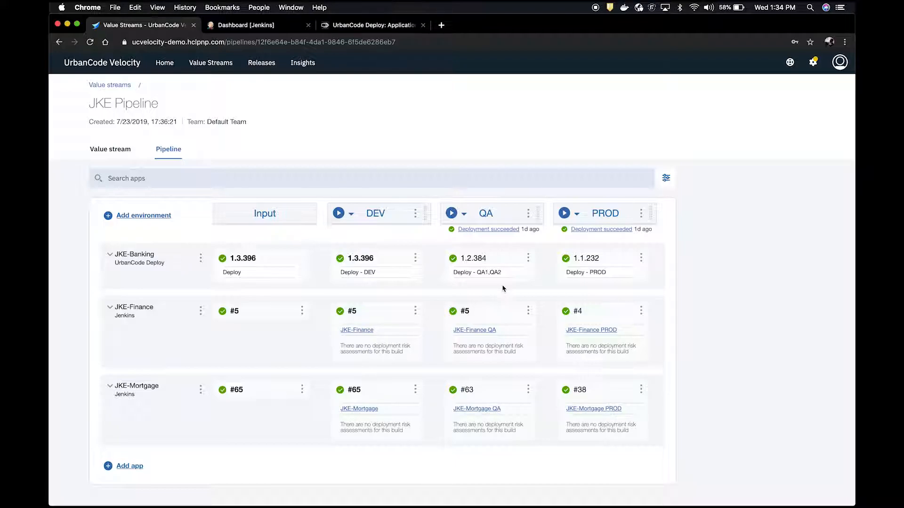
Step: Add a Jenkins-managed application named JKE-Service to the JKE Pipeline
click(130, 466)
click(430, 259)
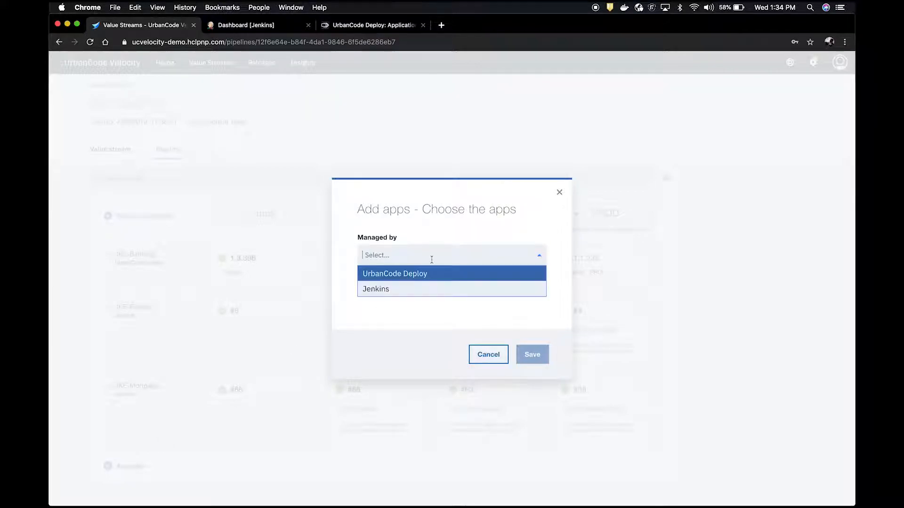
click(407, 288)
click(402, 267)
text(JKE-Service)
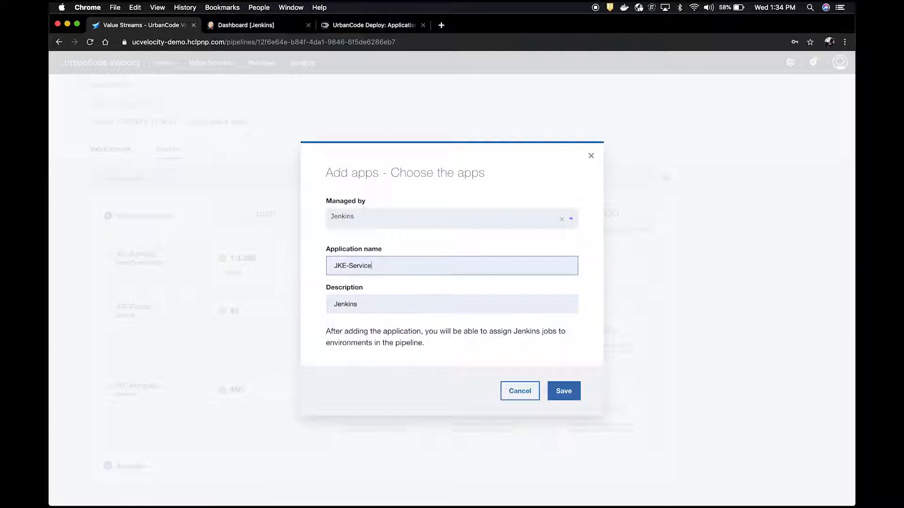
click(564, 387)
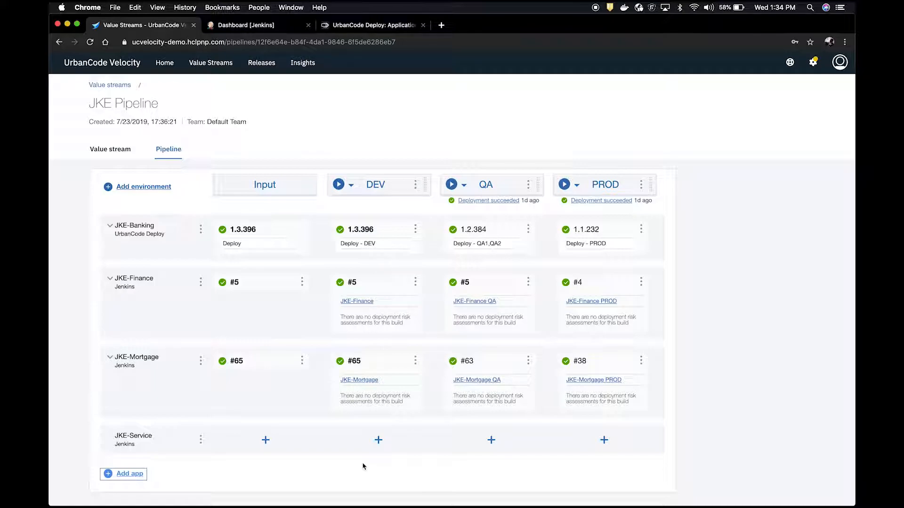
Step: Set JKE-Service's Input stage to create versions automatically from the JKE-Service Jenkins job
click(268, 442)
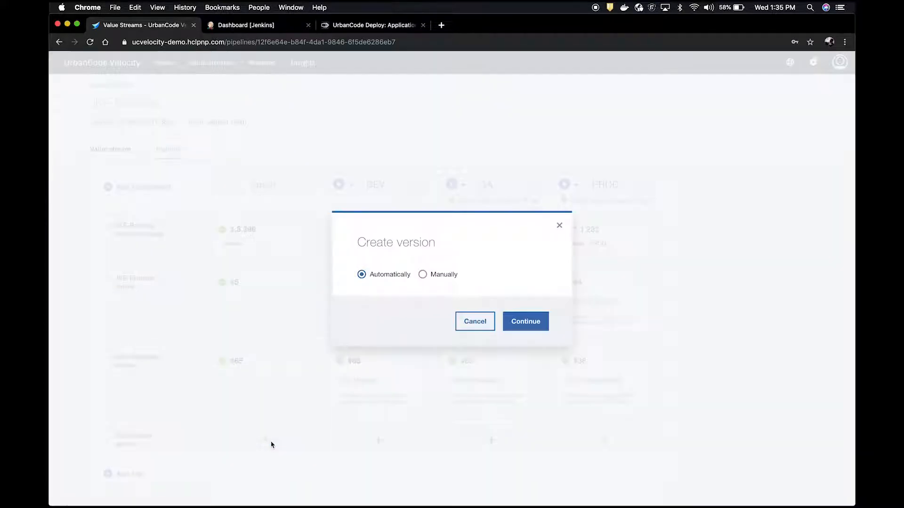
click(532, 320)
scroll(406, 303, down, 2)
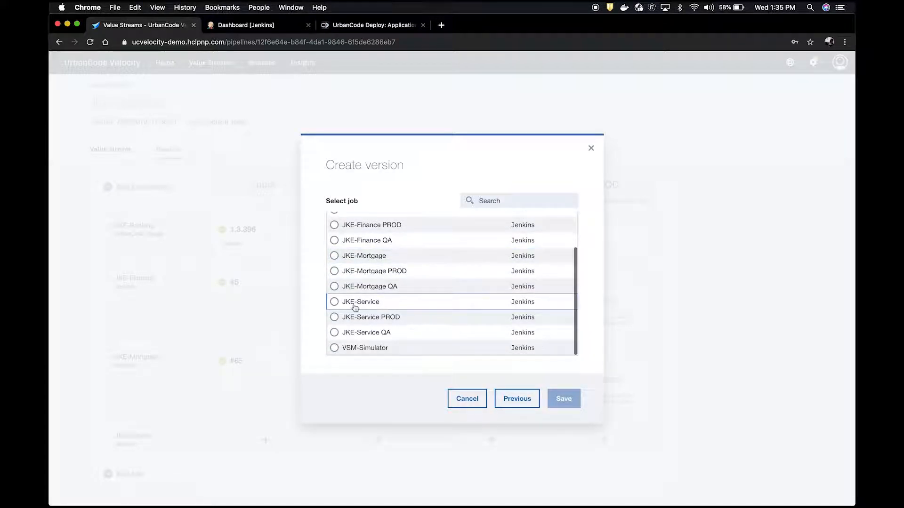
click(335, 305)
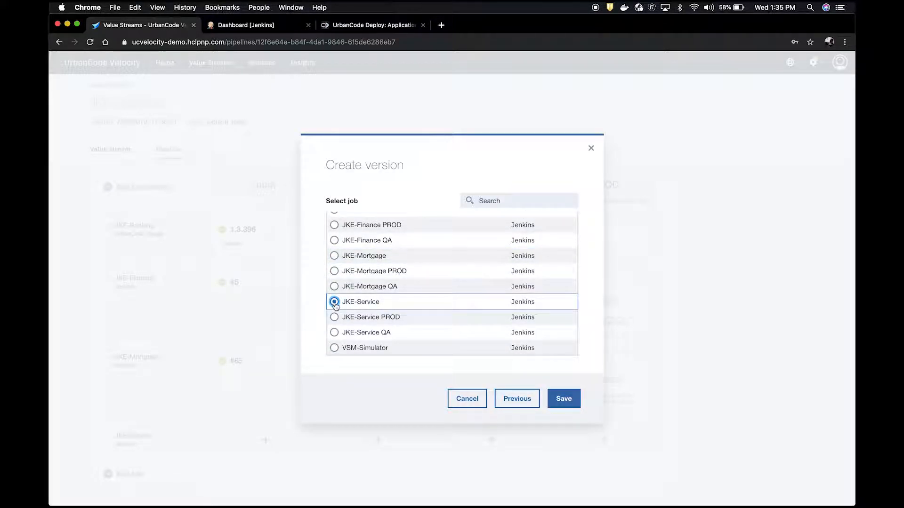
click(564, 401)
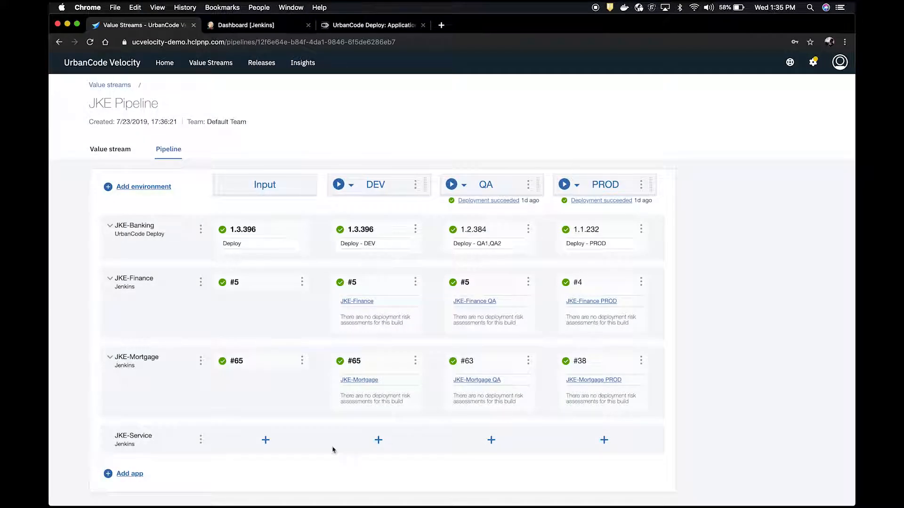
Step: Check the job list in Jenkins, and map the JKE-Service job to the app's DEV environment in UrbanCode Velocity
click(257, 27)
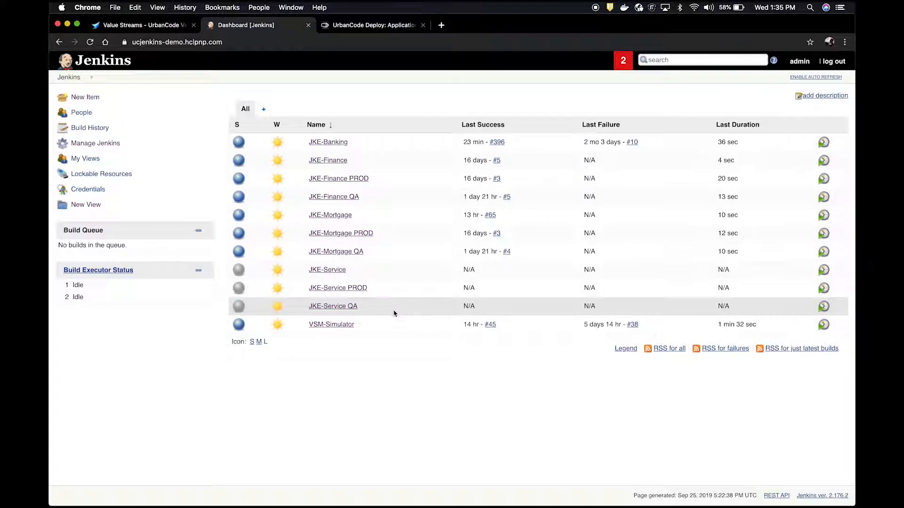
click(162, 30)
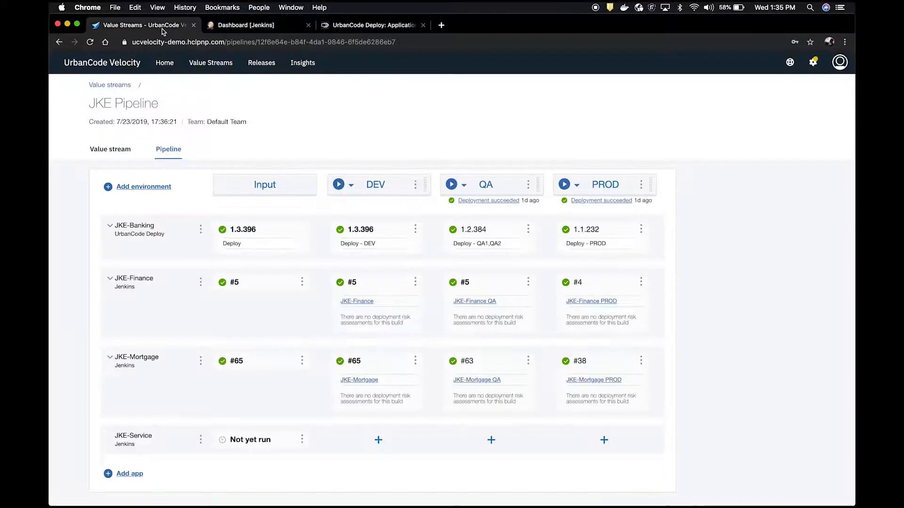
click(380, 440)
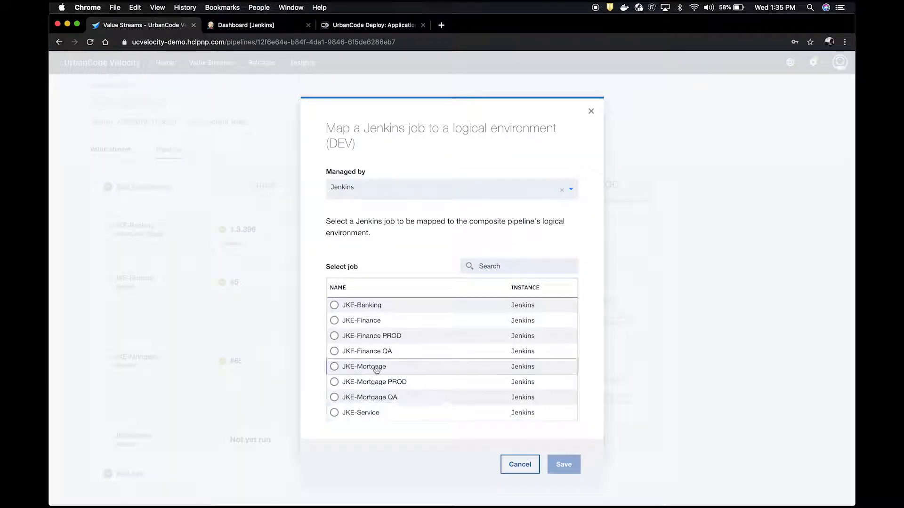
scroll(375, 369, down, 2)
click(334, 378)
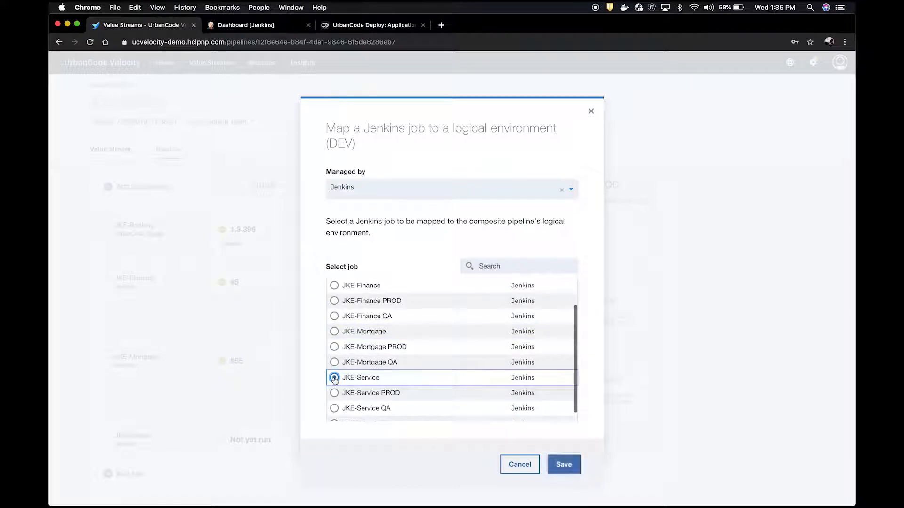
click(573, 467)
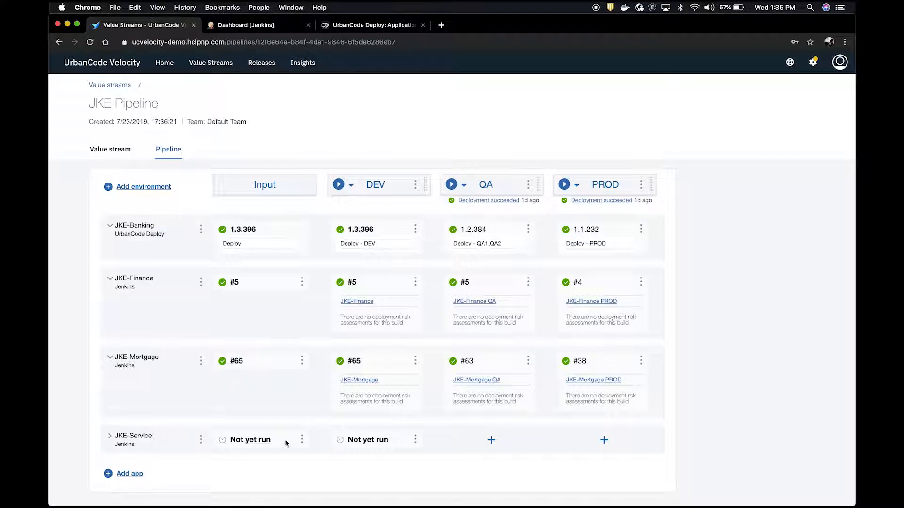
Step: Map the JKE-Service QA Jenkins job to the QA environment of the JKE-Service app
click(492, 440)
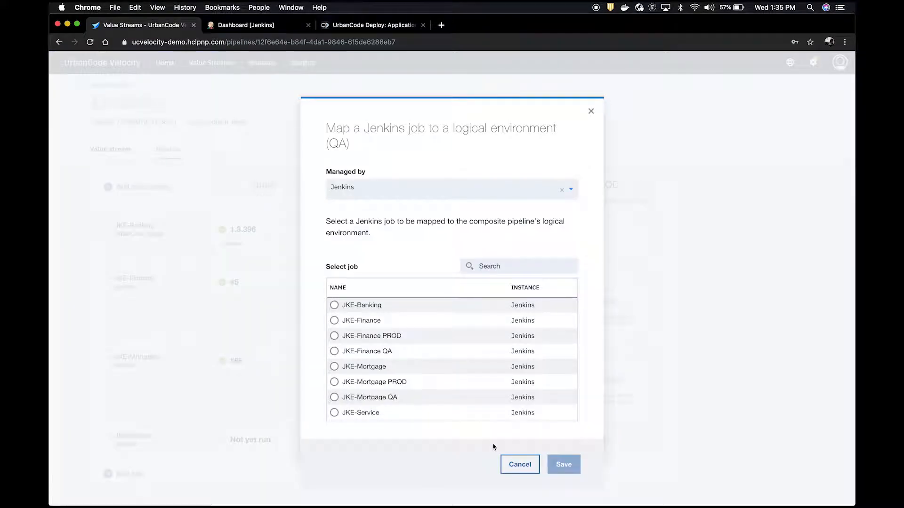
scroll(368, 398, down, 3)
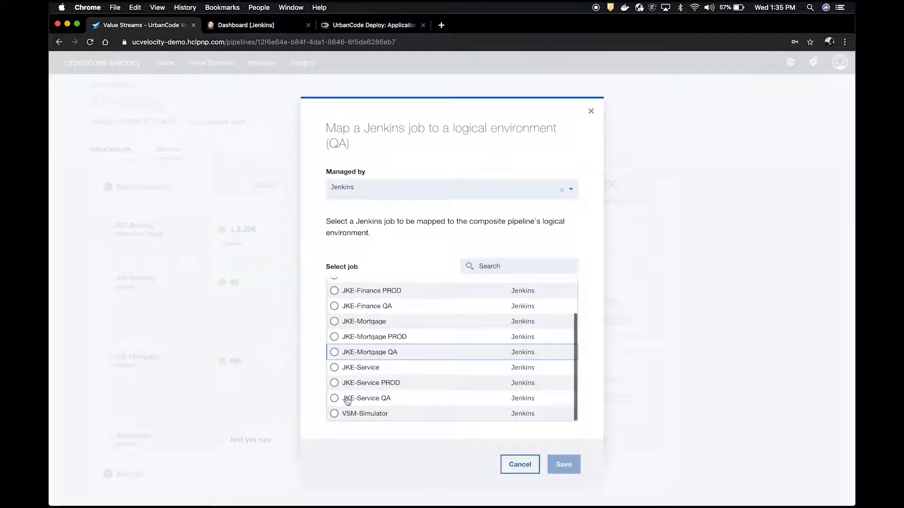
click(334, 399)
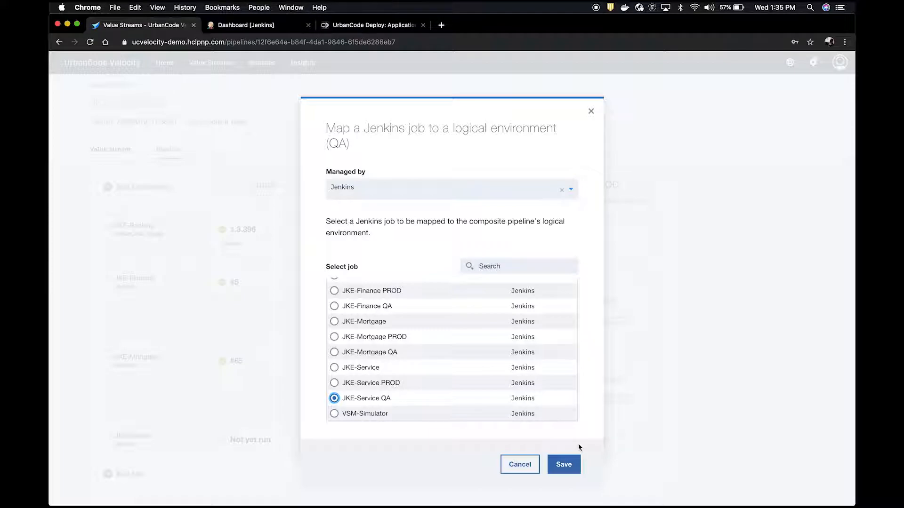
click(571, 461)
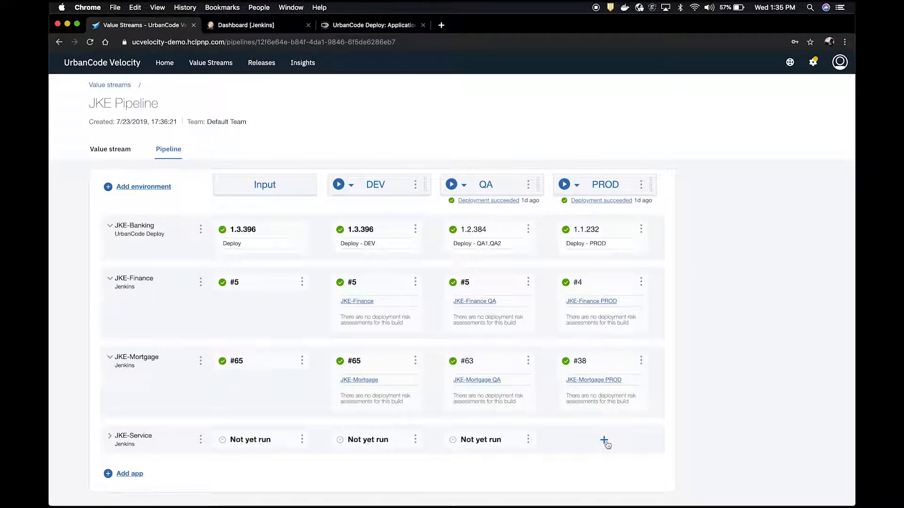
Step: Map the JKE-Service PROD Jenkins job to the PROD environment of the JKE-Service app
click(603, 440)
scroll(403, 373, down, 3)
click(336, 384)
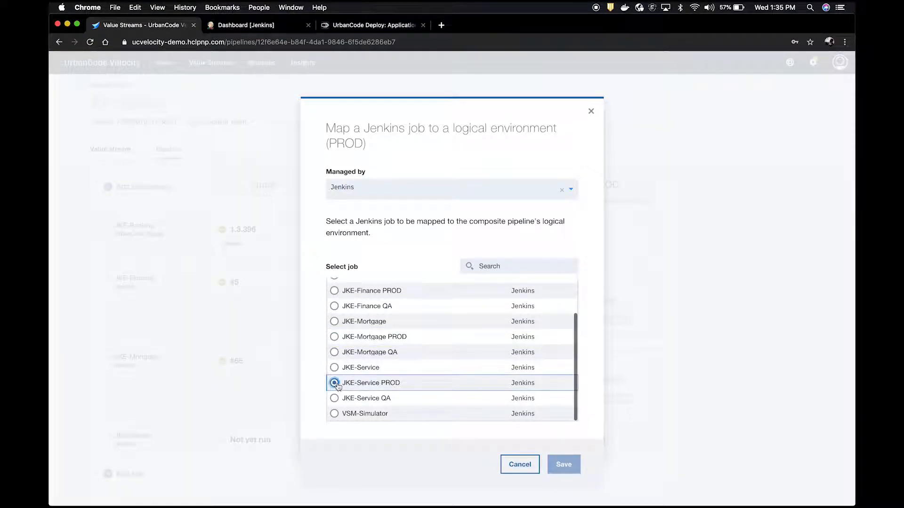
click(568, 462)
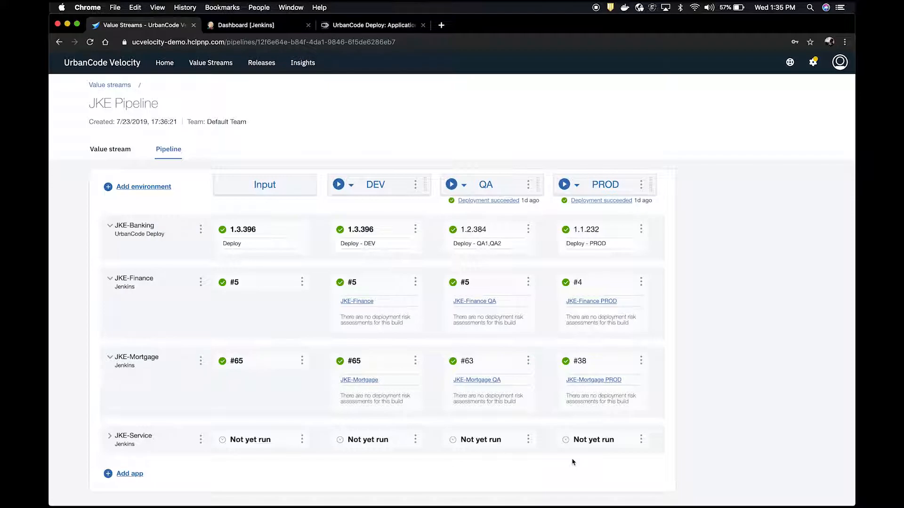
Step: Switch to Jenkins and start a build of the JKE-Service project
click(247, 30)
click(333, 271)
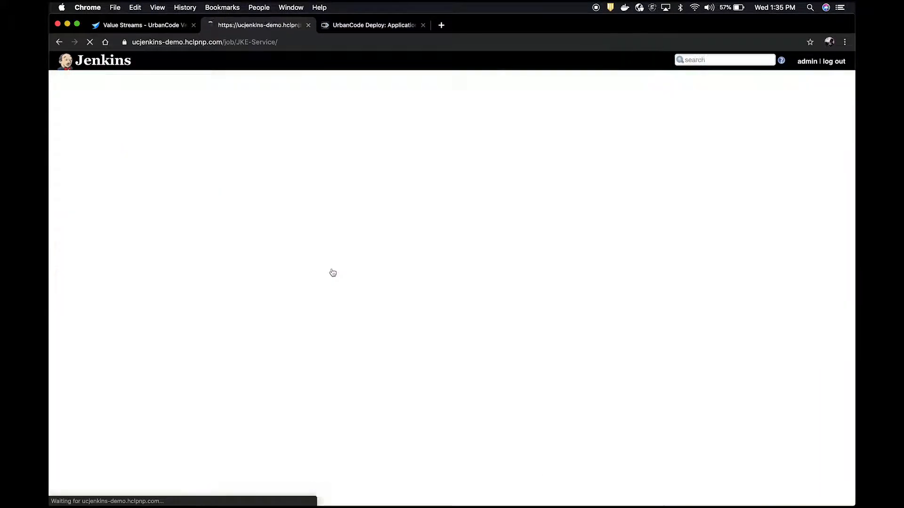
click(94, 160)
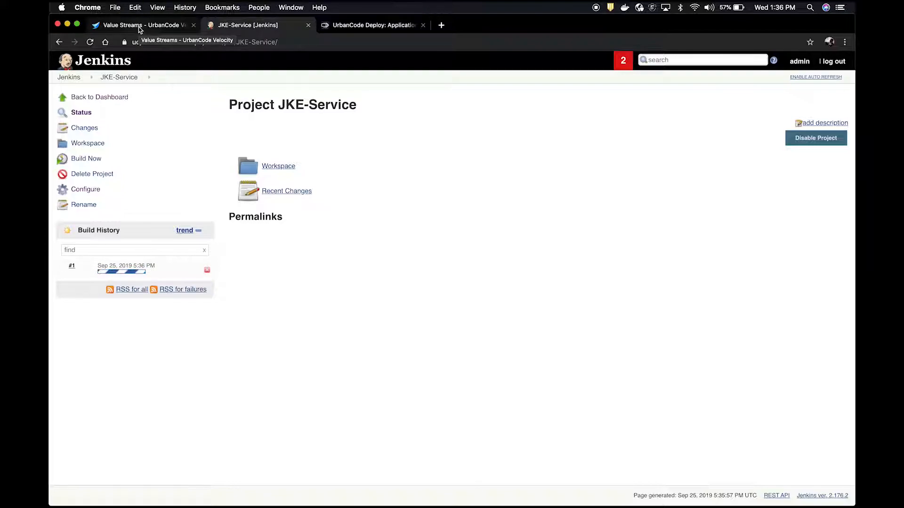
Step: Return to the JKE Pipeline in UrbanCode Velocity and expand the JKE-Service app to review its build status across environments
click(140, 28)
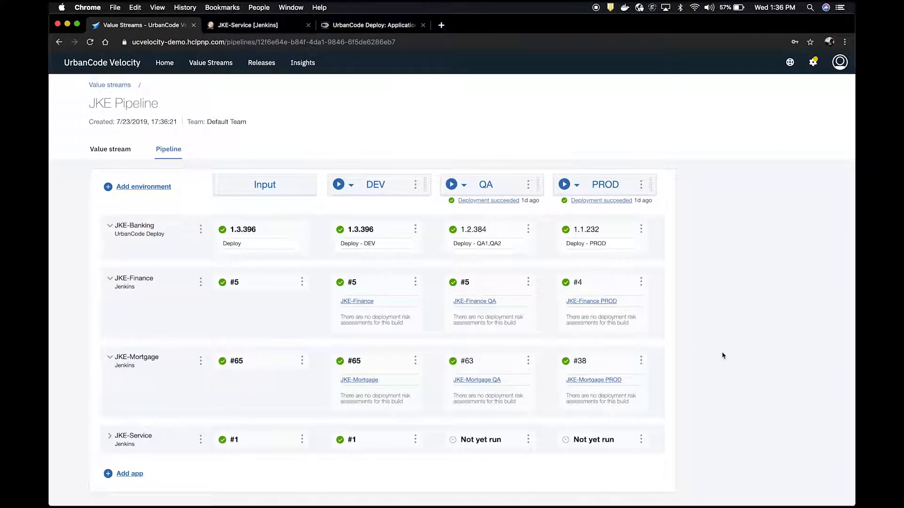
click(112, 437)
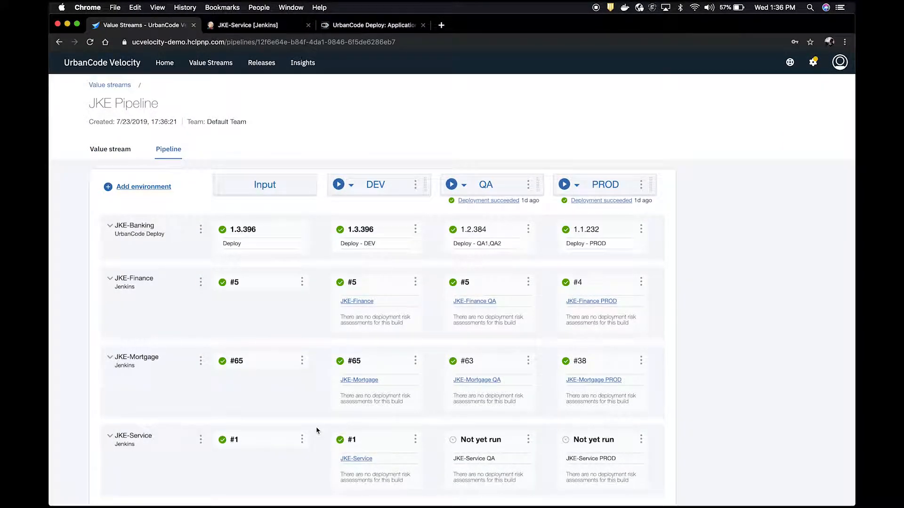
scroll(317, 429, down, 1)
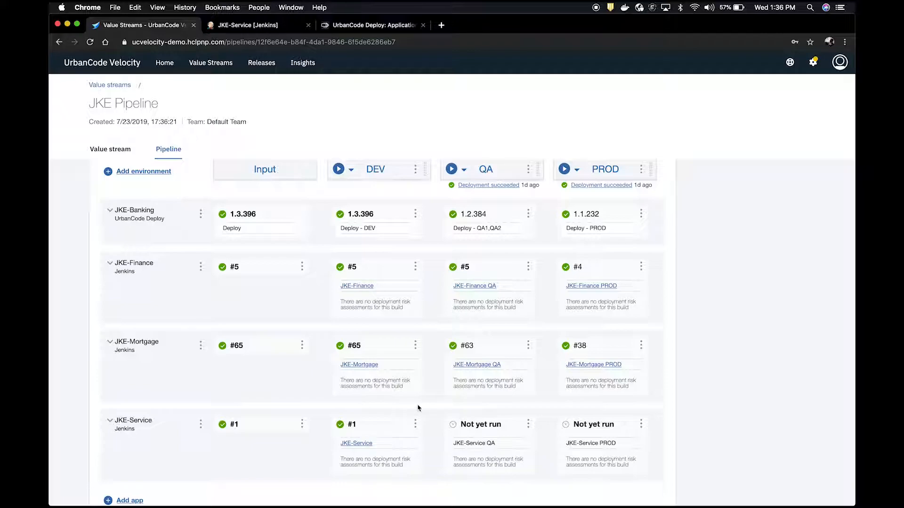
scroll(436, 406, up, 1)
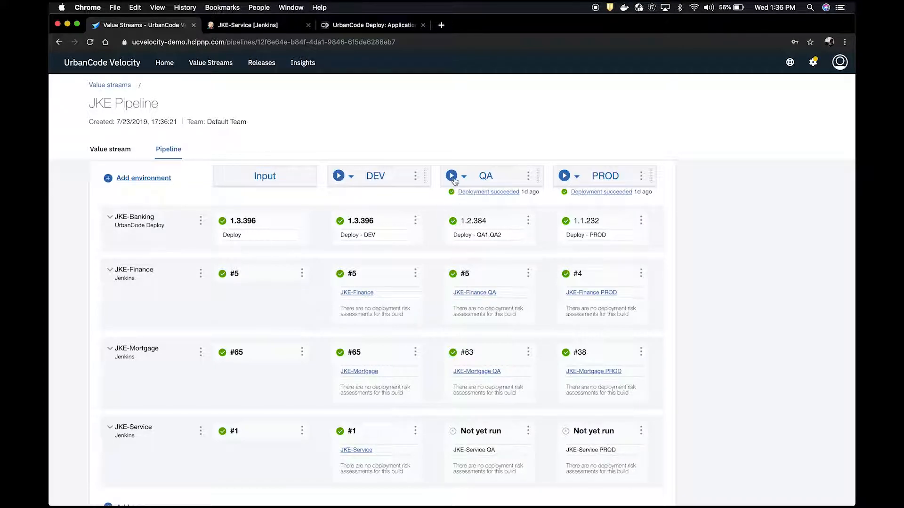
Step: View the deployment template of the QA environment and return to the pipeline
click(528, 176)
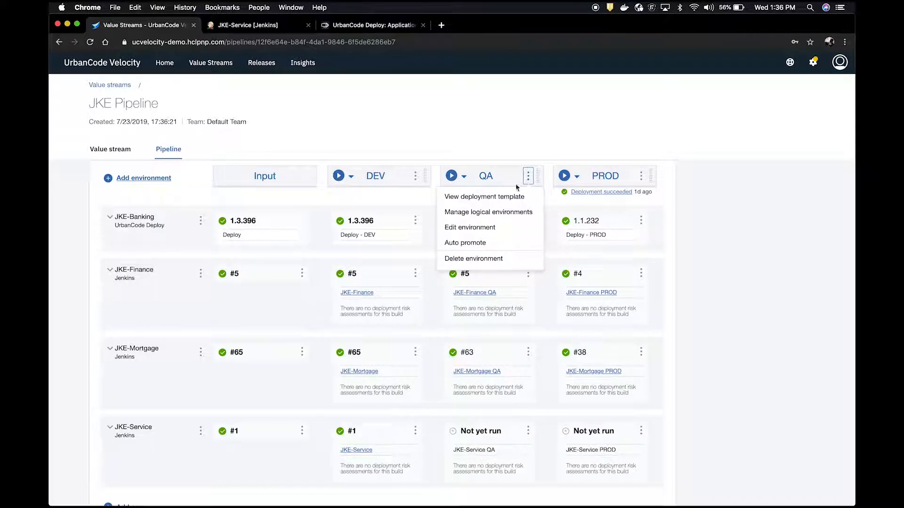
click(493, 197)
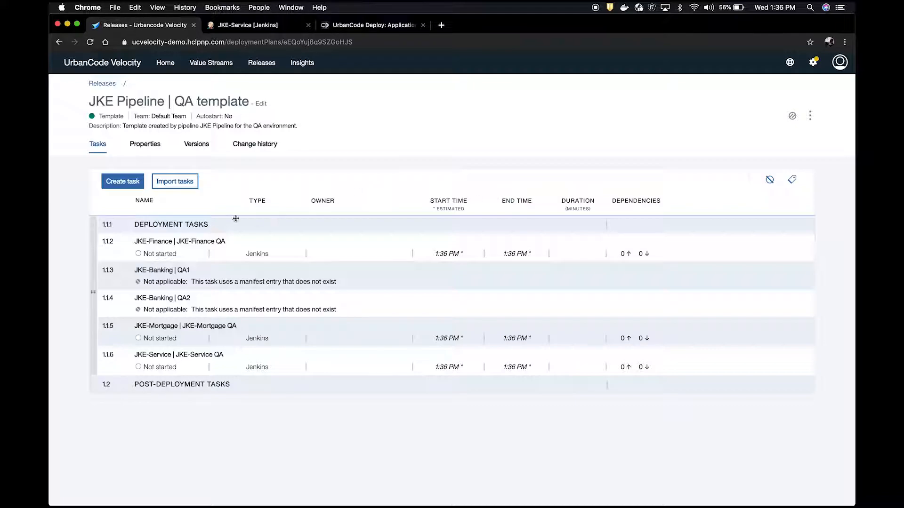
click(58, 42)
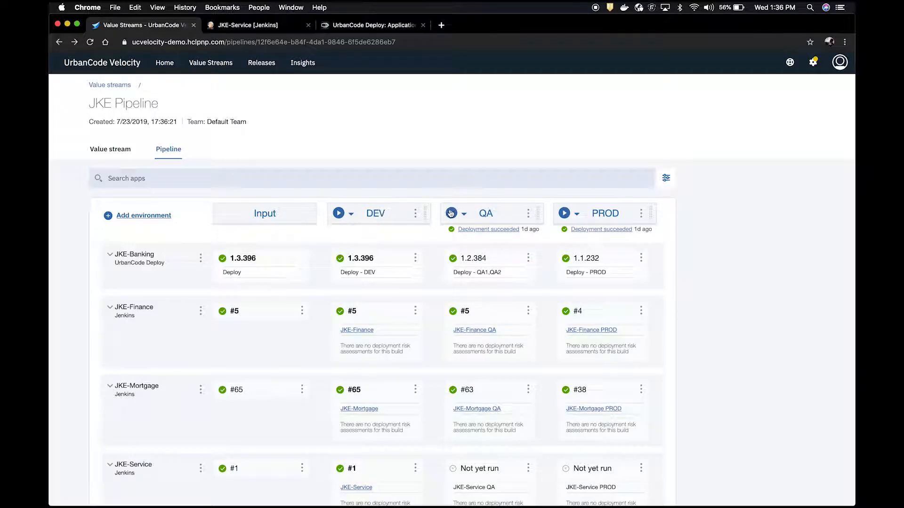
Step: Deploy the DEV versions to QA: JKE-Service #1, JKE-Mortgage #65 and both JKE-Banking entries at 1.3.396
click(451, 214)
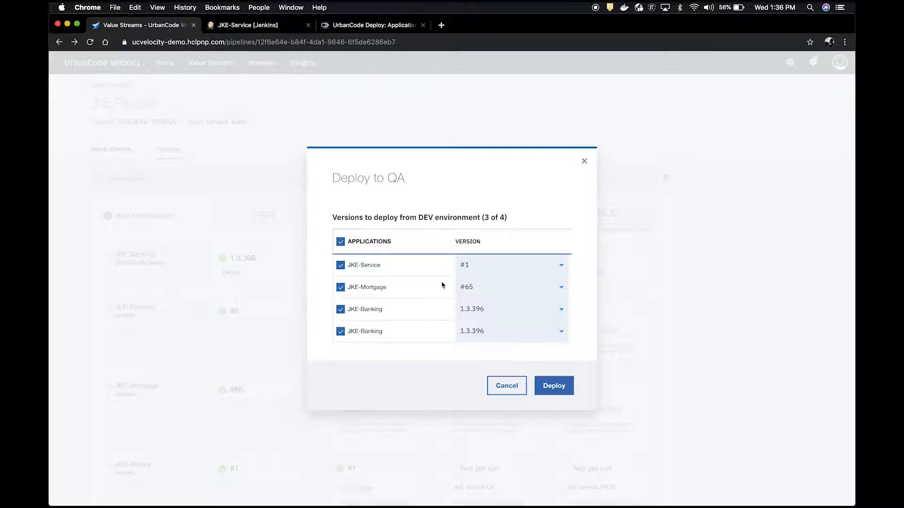
drag(418, 217, 431, 217)
click(466, 218)
click(553, 386)
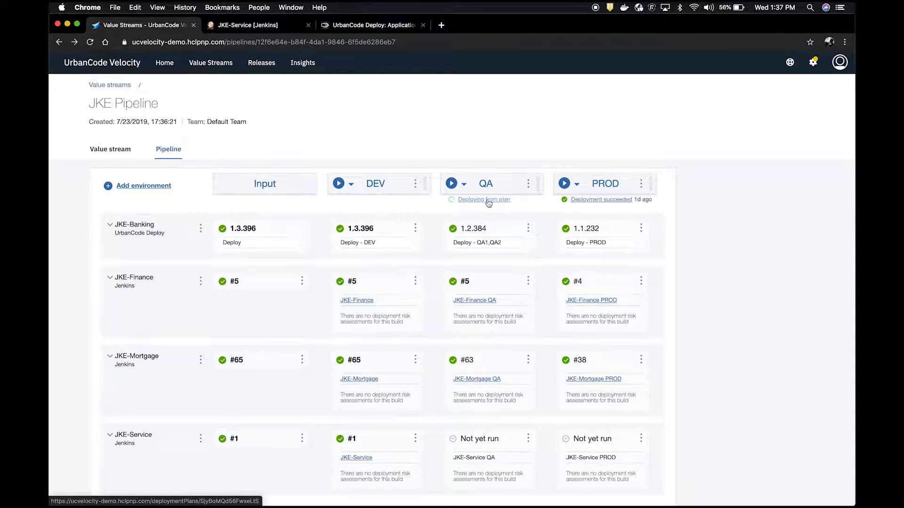
Step: Open the running QA deployment, expand the JKE-Banking QA1 and QA2 tasks, and open the QA2 process request in UrbanCode Deploy
click(489, 200)
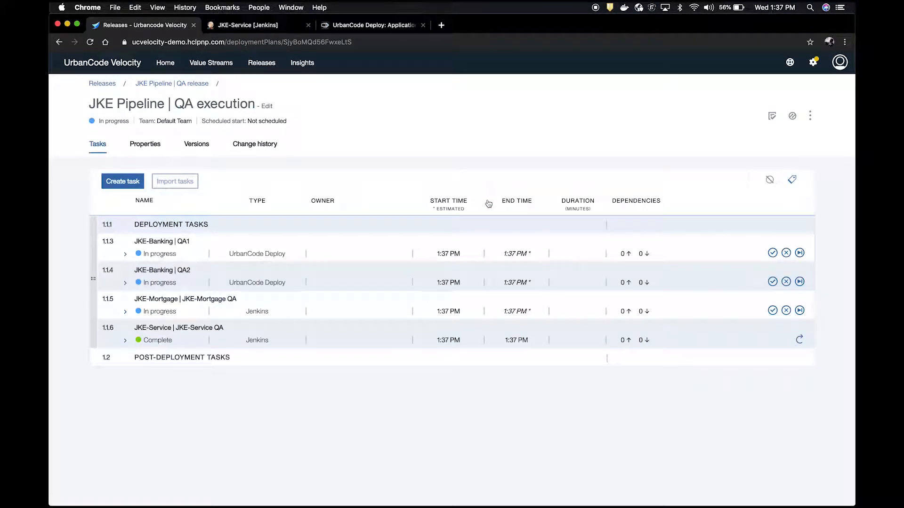
click(126, 255)
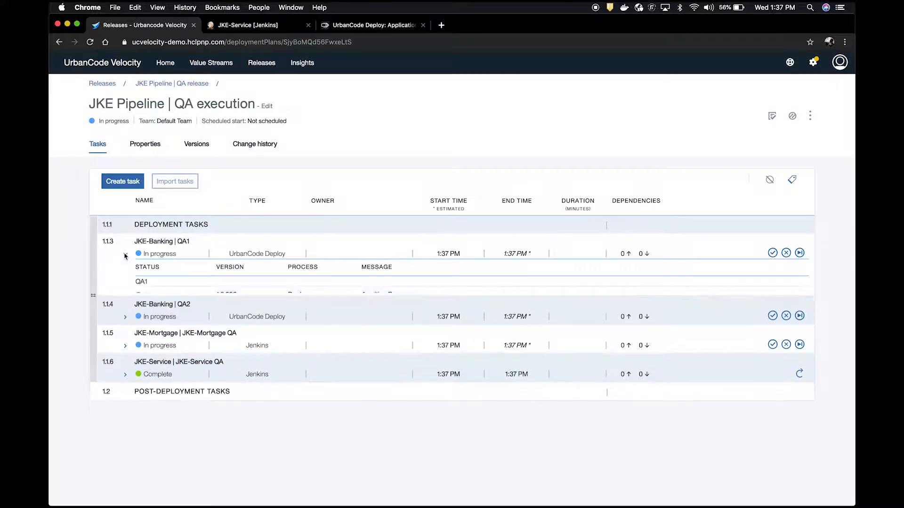
click(125, 348)
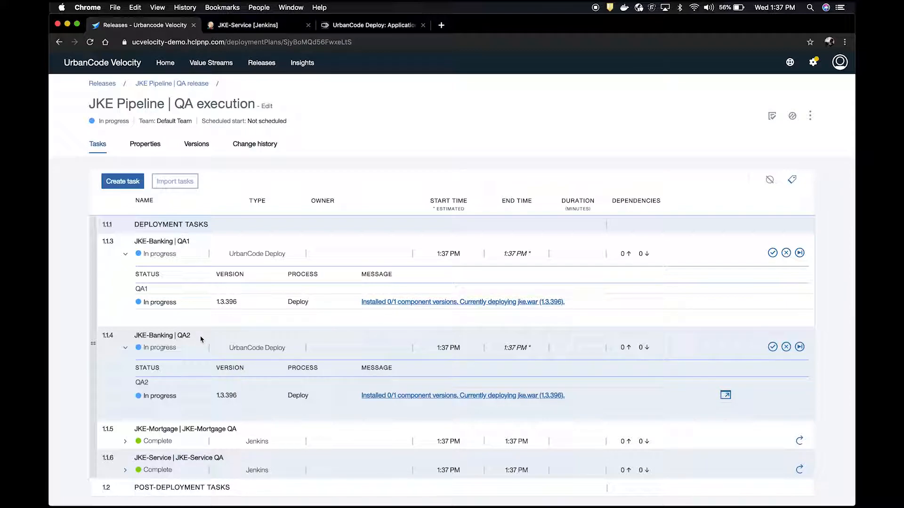
click(725, 395)
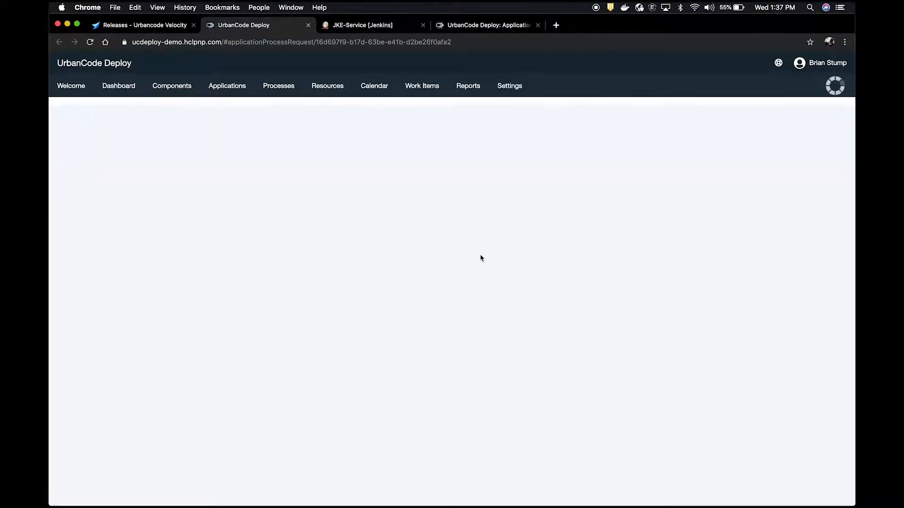
Step: Expand all steps of the JKE-Banking process request and review its execution log through the deployment of jke.war 1.3.396
click(610, 229)
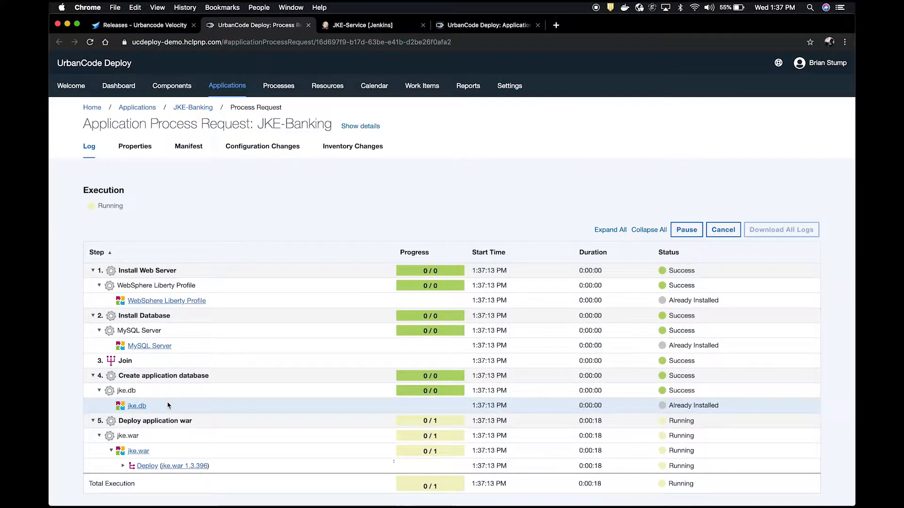
scroll(235, 398, down, 2)
scroll(298, 393, down, 4)
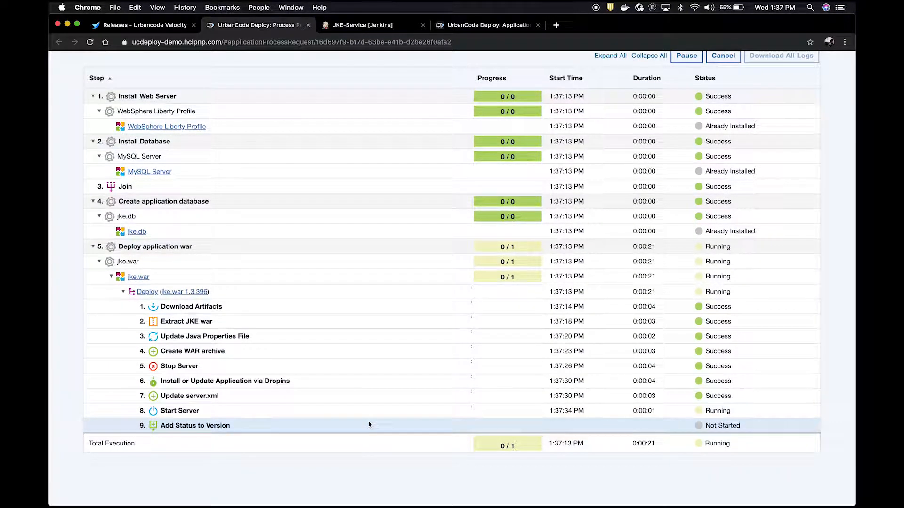
scroll(369, 425, up, 5)
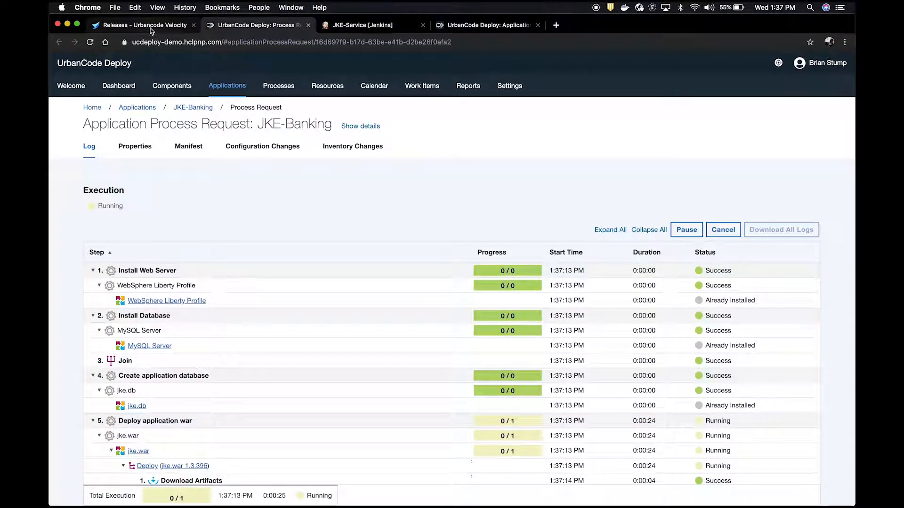
Step: Return to the QA execution in UrbanCode Velocity and expand the JKE-Mortgage QA and JKE-Service QA tasks to review their Jenkins jobs
click(153, 26)
scroll(207, 329, down, 5)
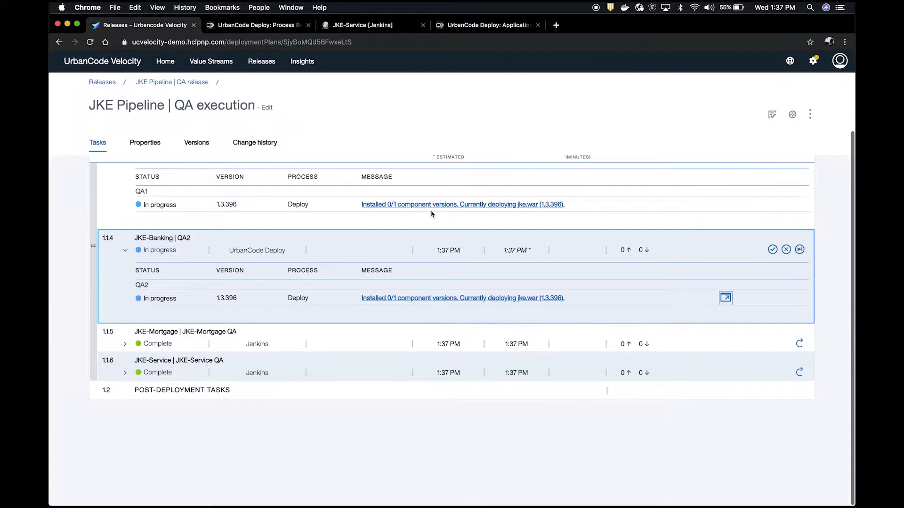
click(125, 345)
click(125, 429)
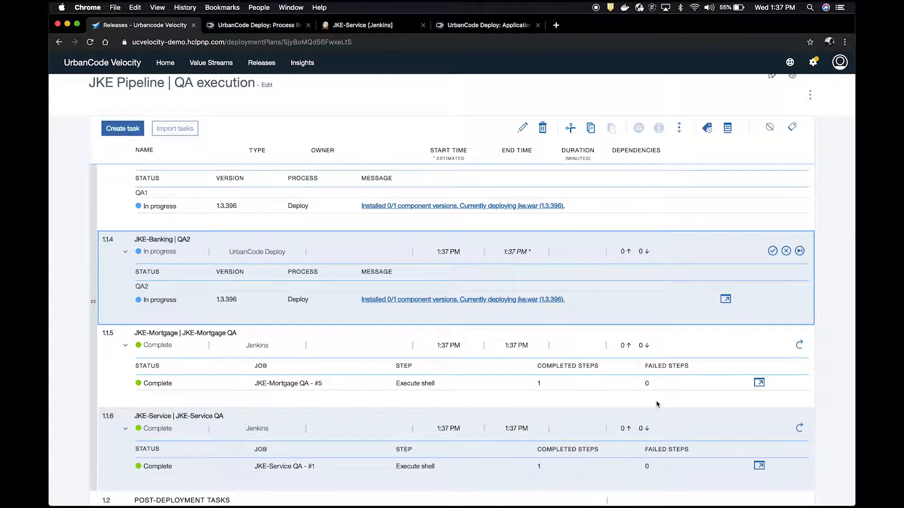
scroll(656, 401, down, 1)
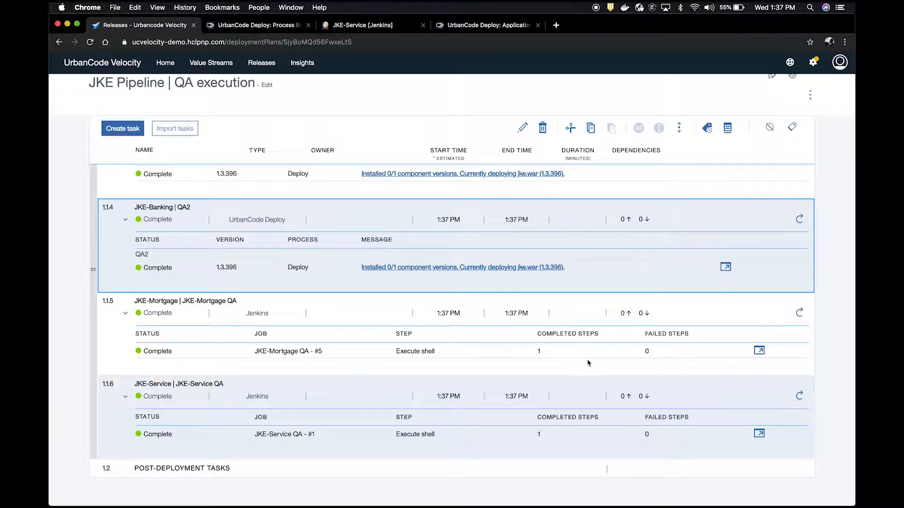
Step: View the JKE-Mortgage QA #5 build in Jenkins and go back to the JKE Pipeline in UrbanCode Velocity
click(759, 351)
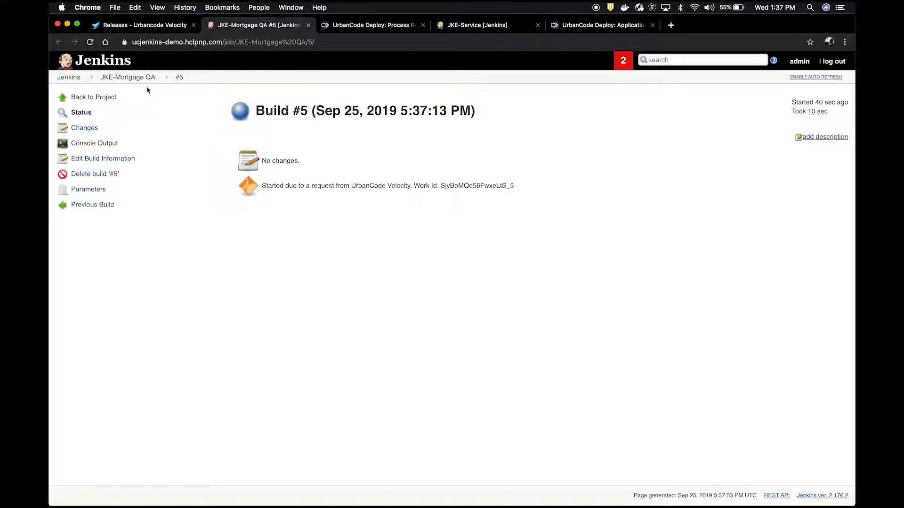
click(148, 27)
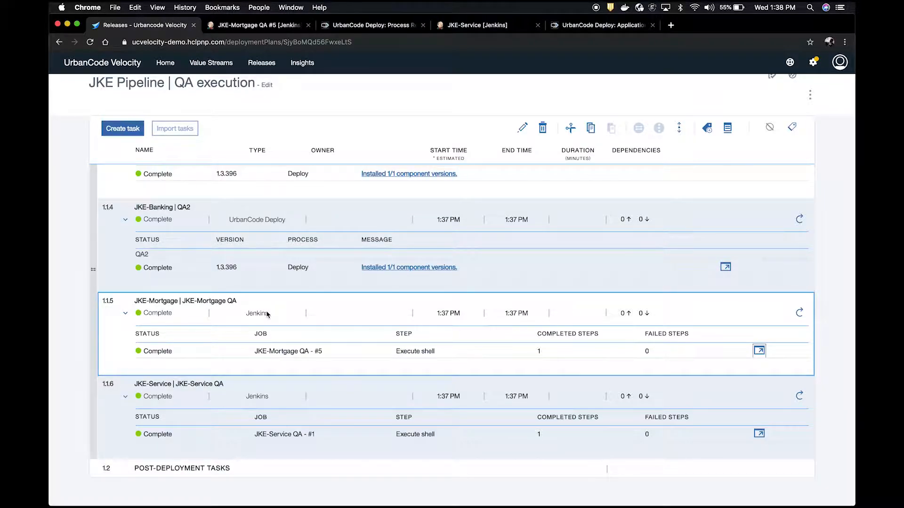
scroll(324, 453, up, 5)
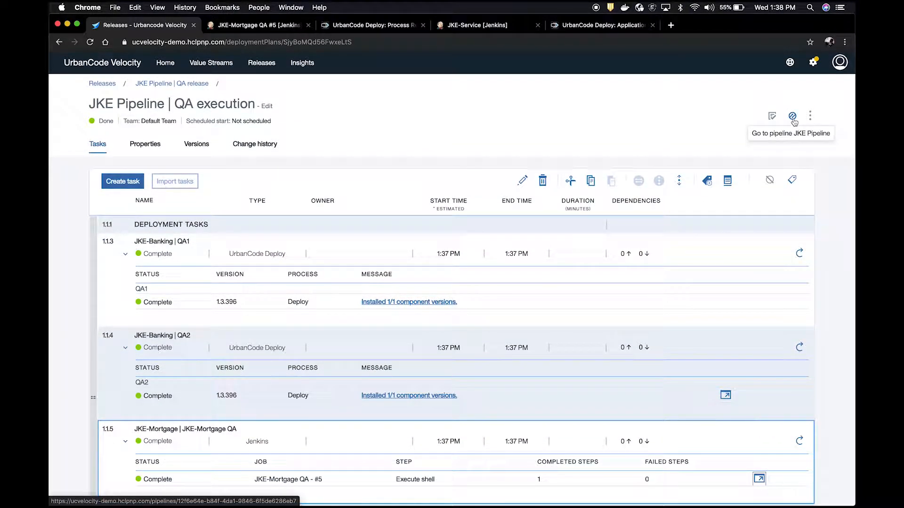
click(793, 119)
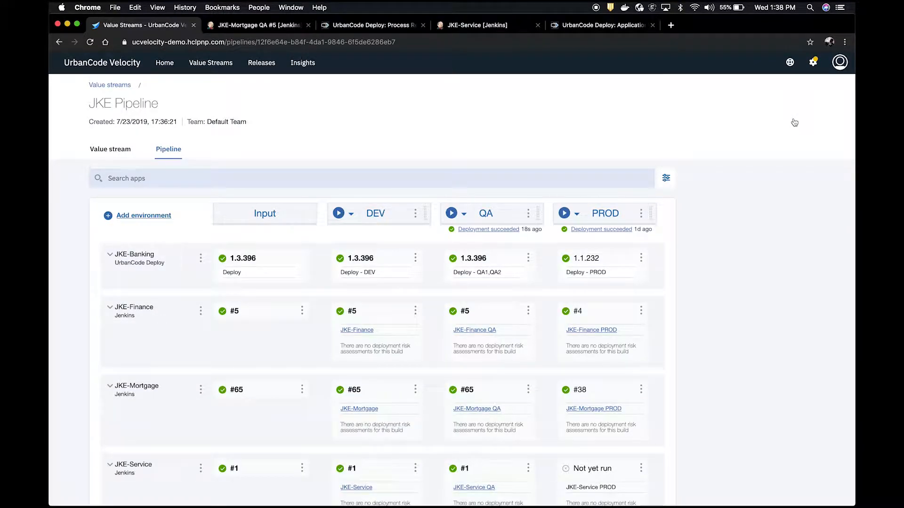
Step: Review the app versions across the pipeline's environments and the deployment options offered for PROD
scroll(768, 226, down, 1)
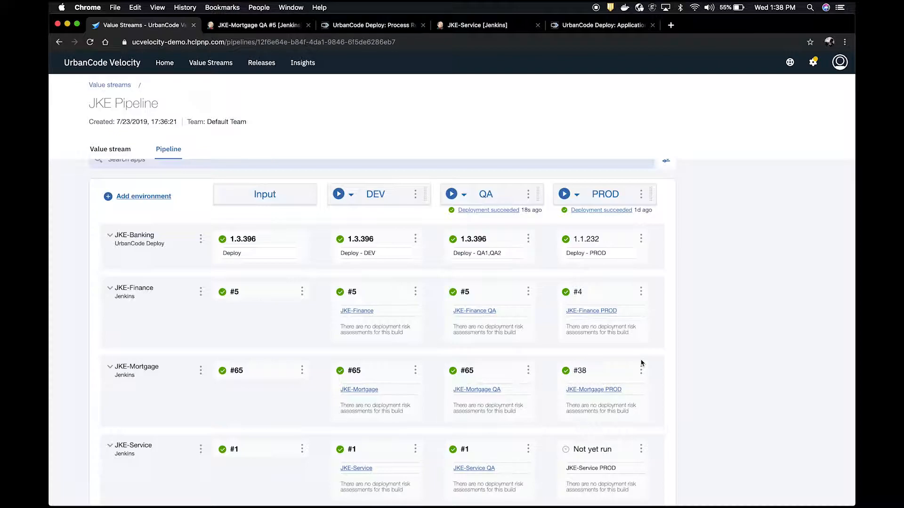
scroll(661, 354, down, 1)
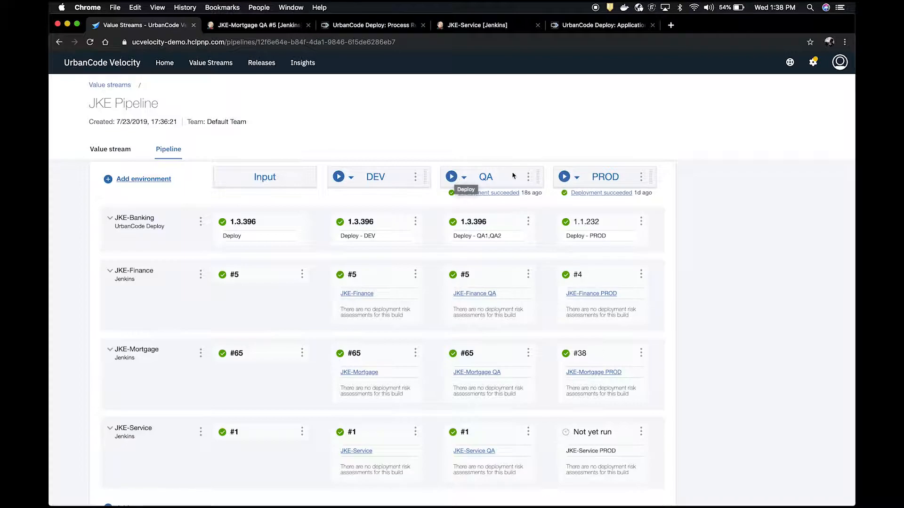
click(578, 179)
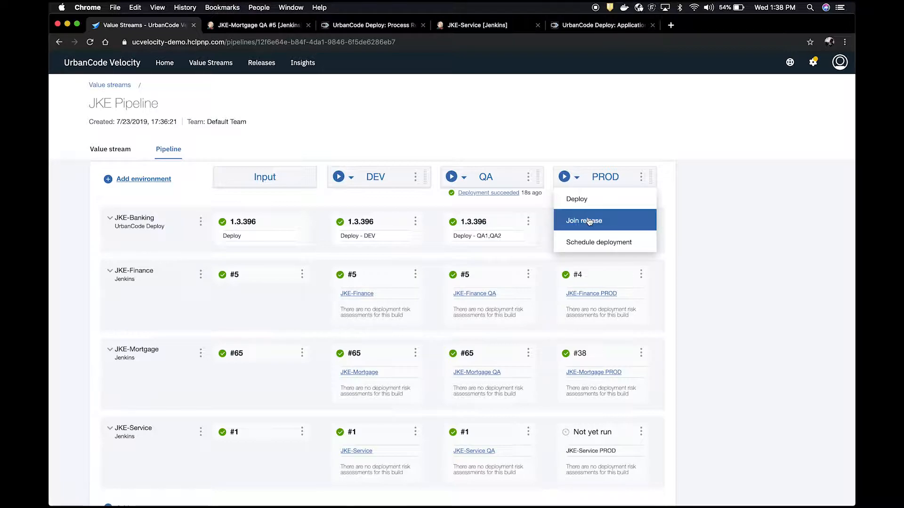
click(718, 202)
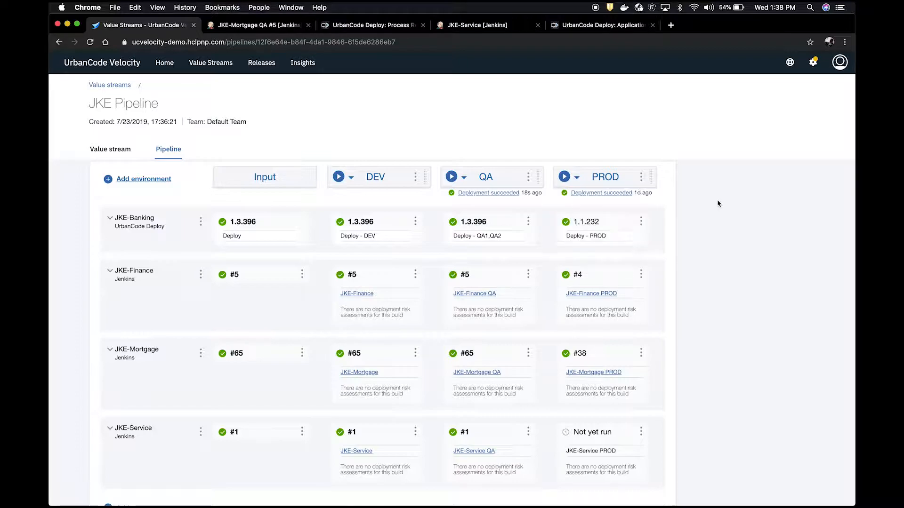
Step: View the deployment template of the PROD environment, review its change ticket and deployment tasks, and return to the pipeline
click(640, 178)
click(599, 197)
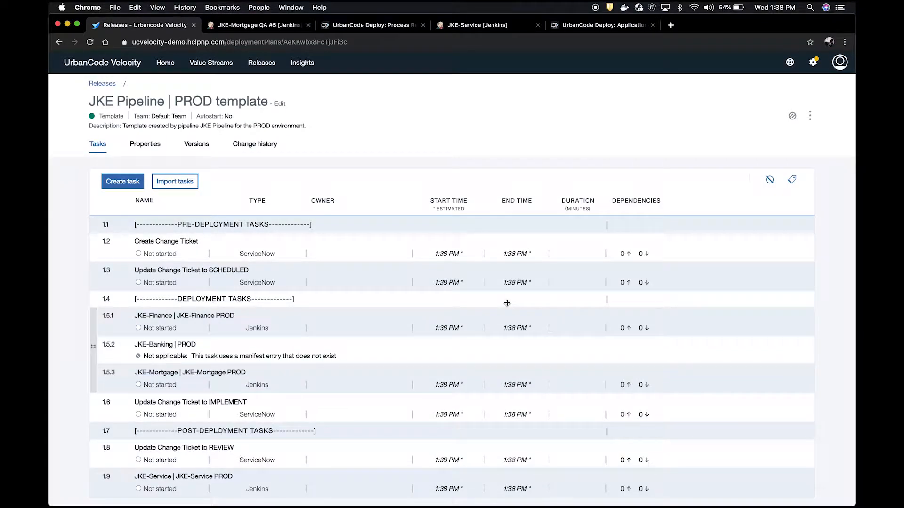
scroll(504, 302, down, 2)
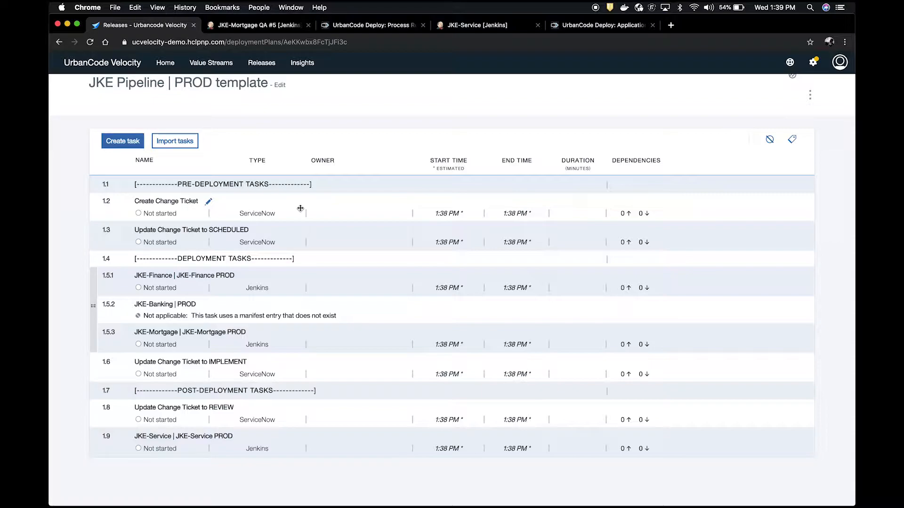
scroll(357, 291, up, 2)
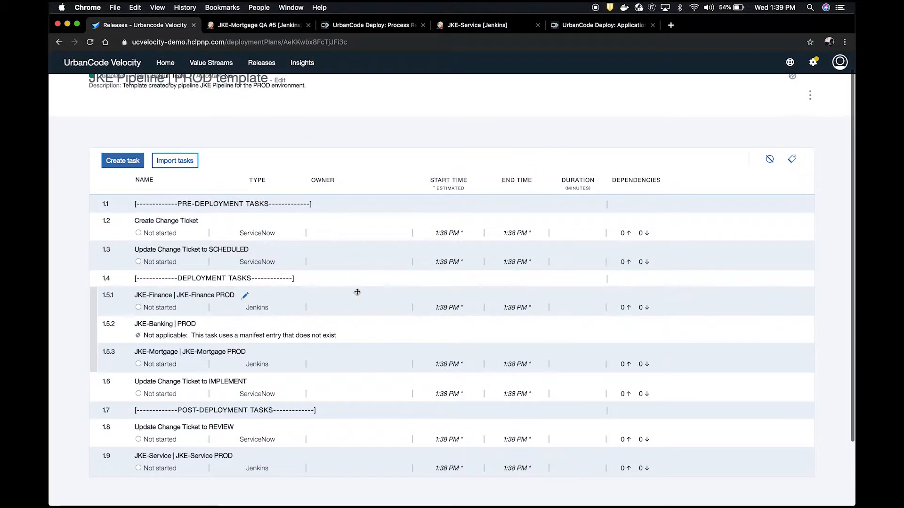
click(792, 116)
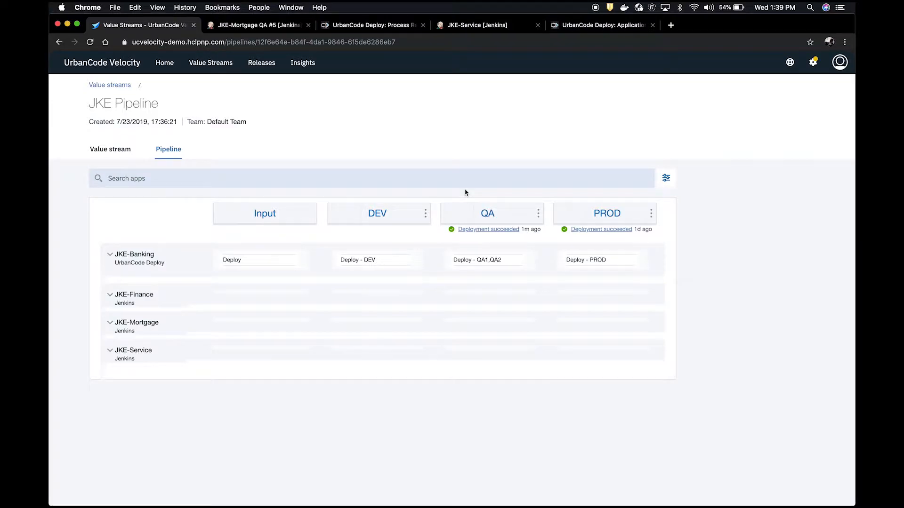
Step: Deploy the QA versions to PROD: JKE-Mortgage #65, JKE-Service #1, JKE-Finance #5 and JKE-Banking 1.3.396, and review the pipeline
click(564, 214)
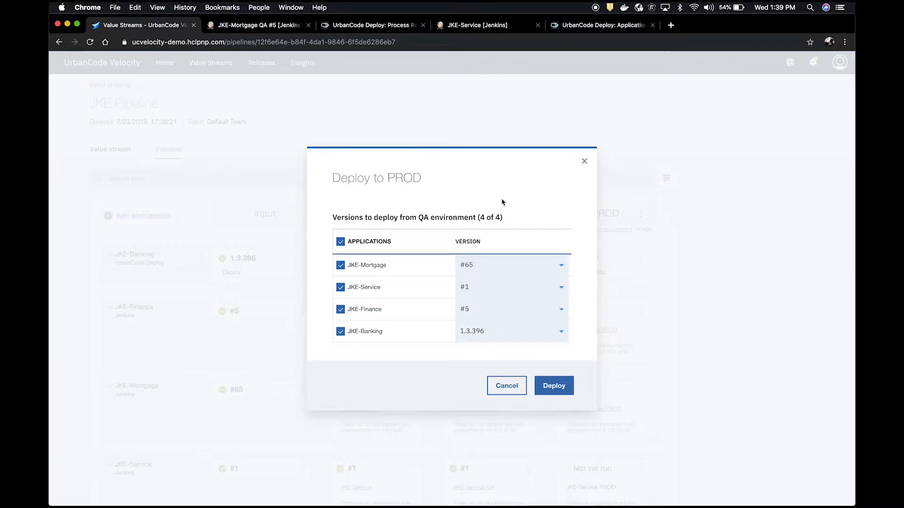
drag(419, 217, 430, 217)
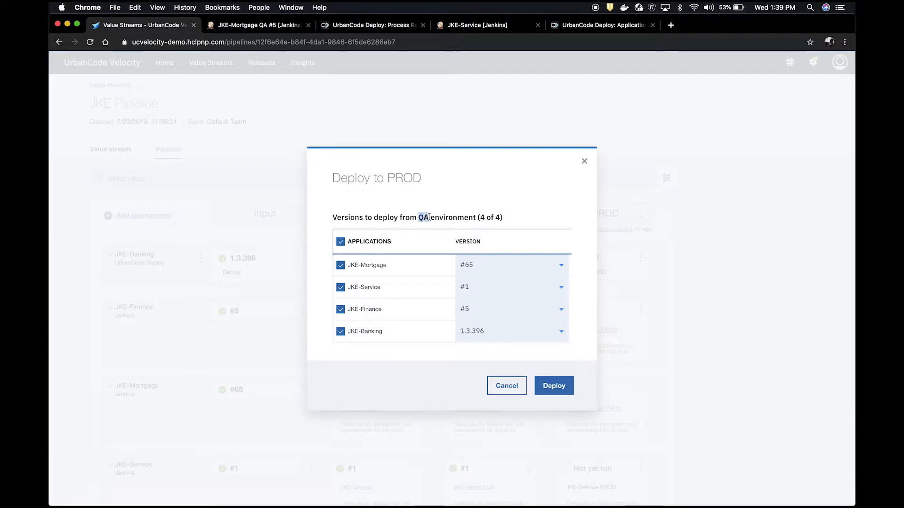
click(485, 221)
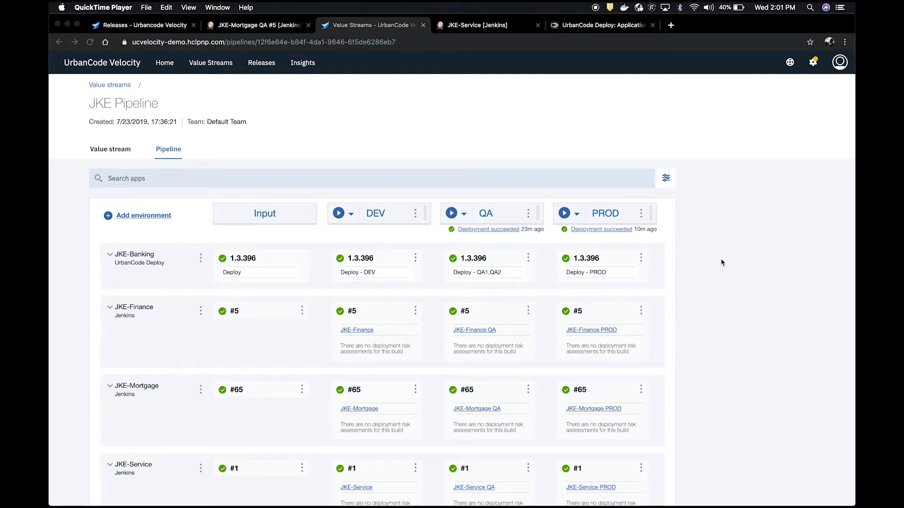
scroll(721, 263, down, 2)
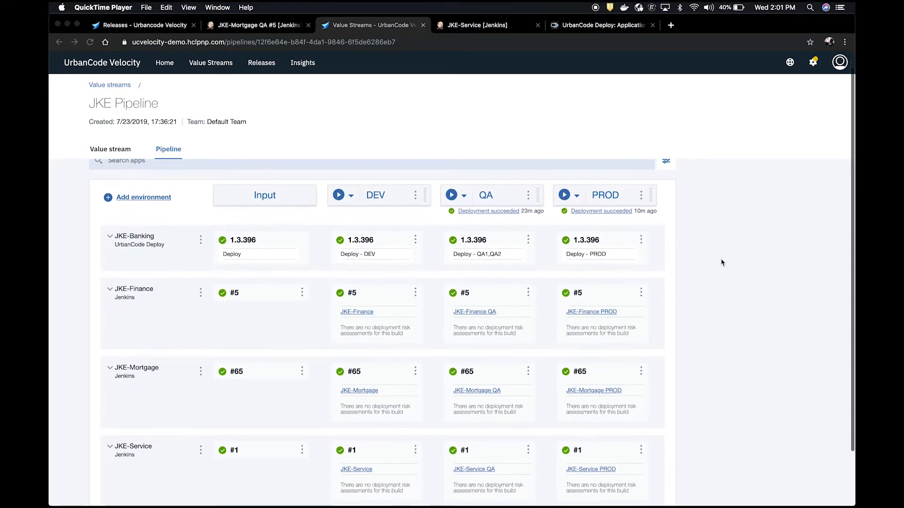